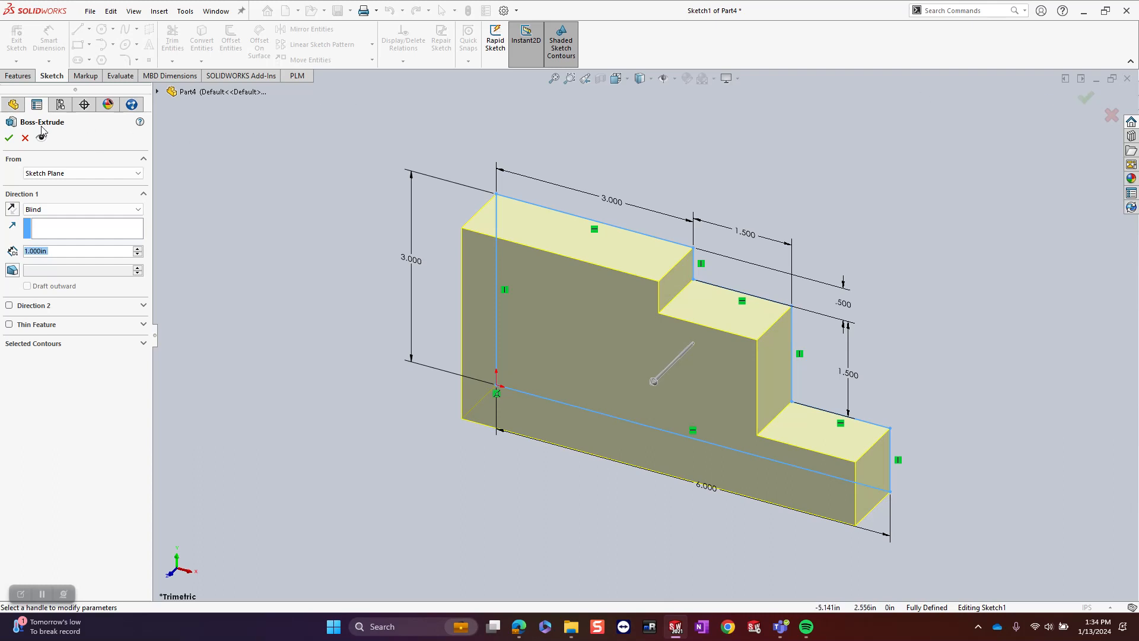
# Step: Extrude the stepped profile as a 1.000 in blind boss and consult the C3-CW-2 drawing for the notch dimensions
pyautogui.click(1086, 99)
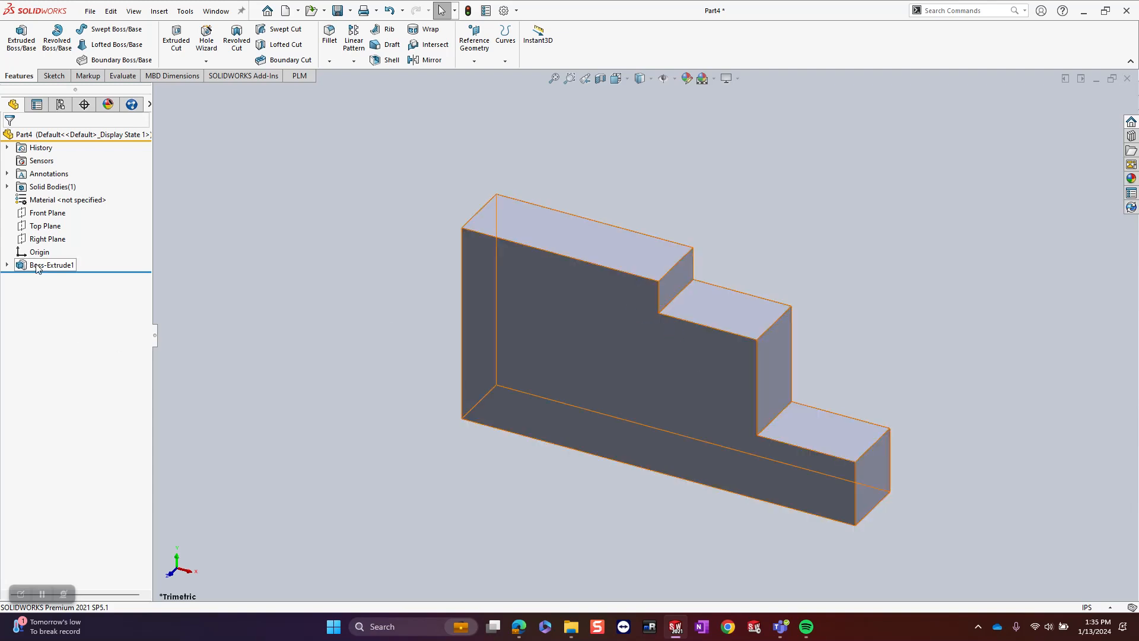
pyautogui.moveTo(37, 268)
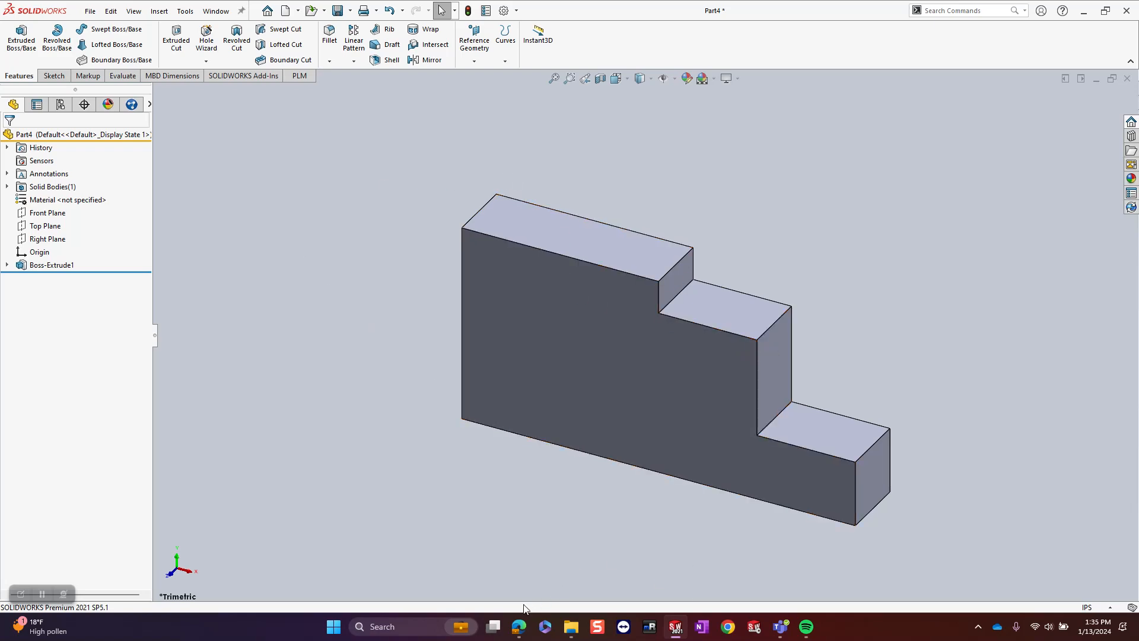
pyautogui.click(520, 630)
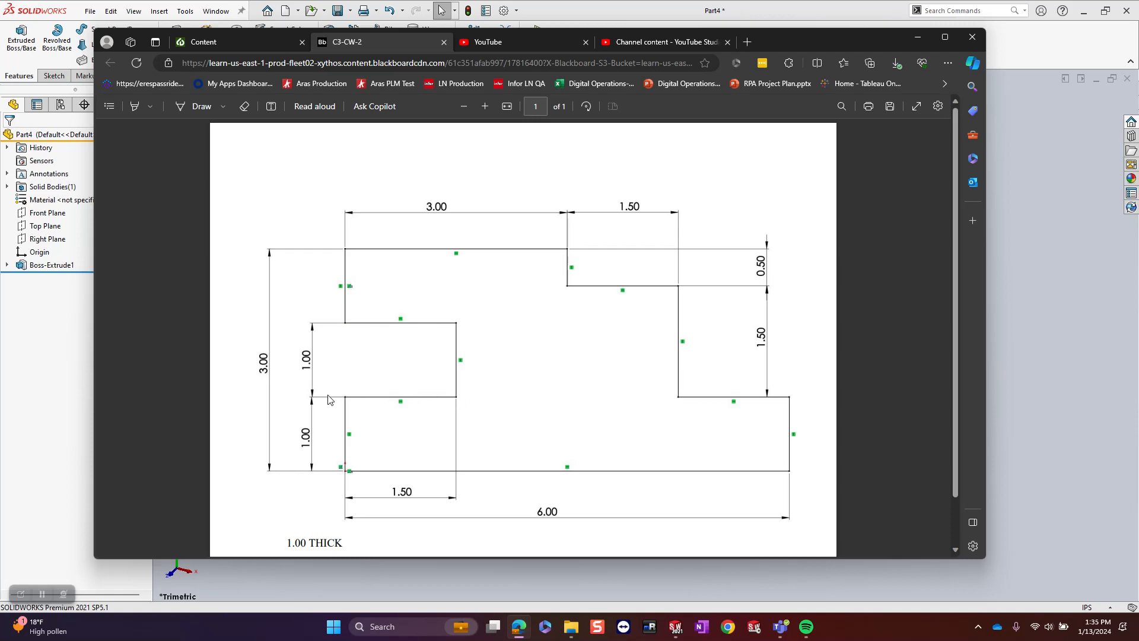
pyautogui.click(918, 37)
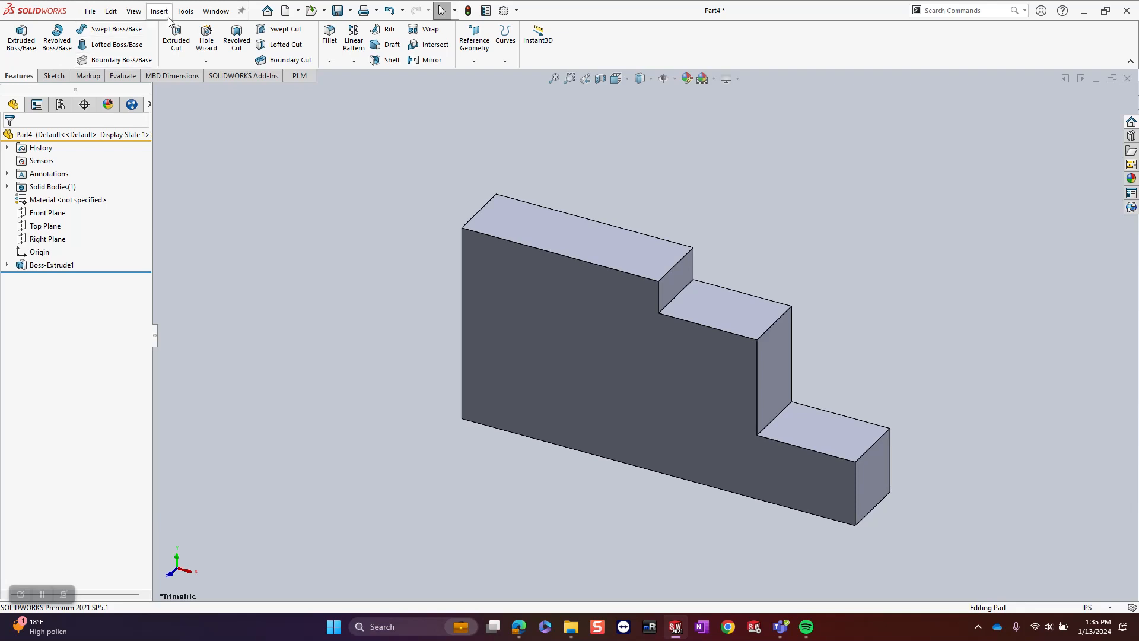
# Step: Start an extruded cut on the front face and sketch a rectangle about 1.41 by 0.74 in from the part's left edge
pyautogui.click(174, 37)
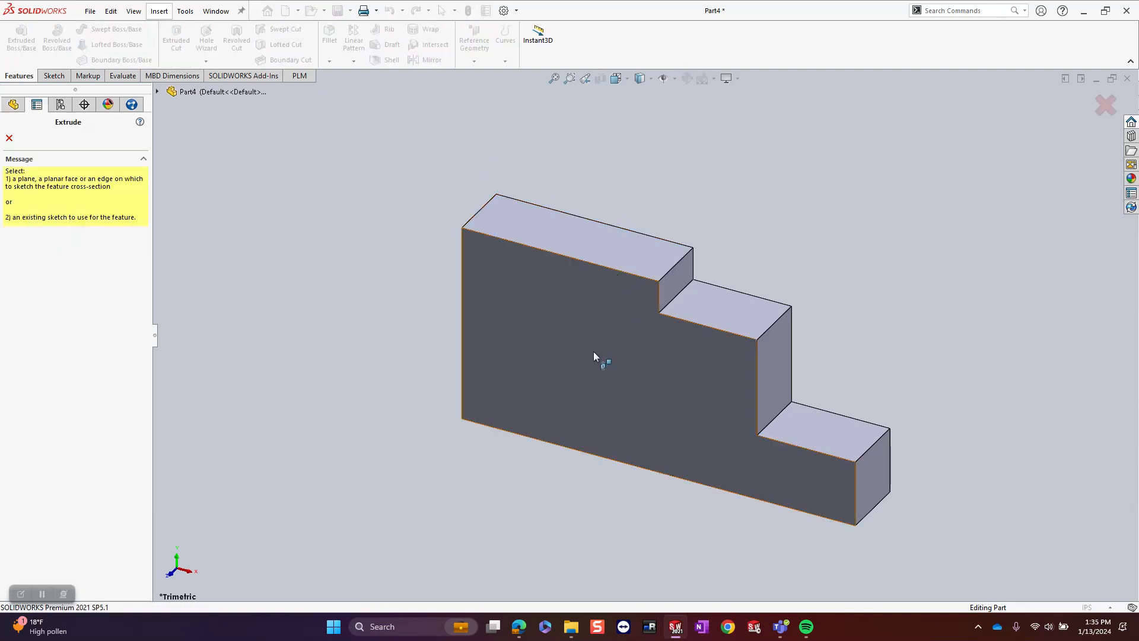
pyautogui.click(564, 331)
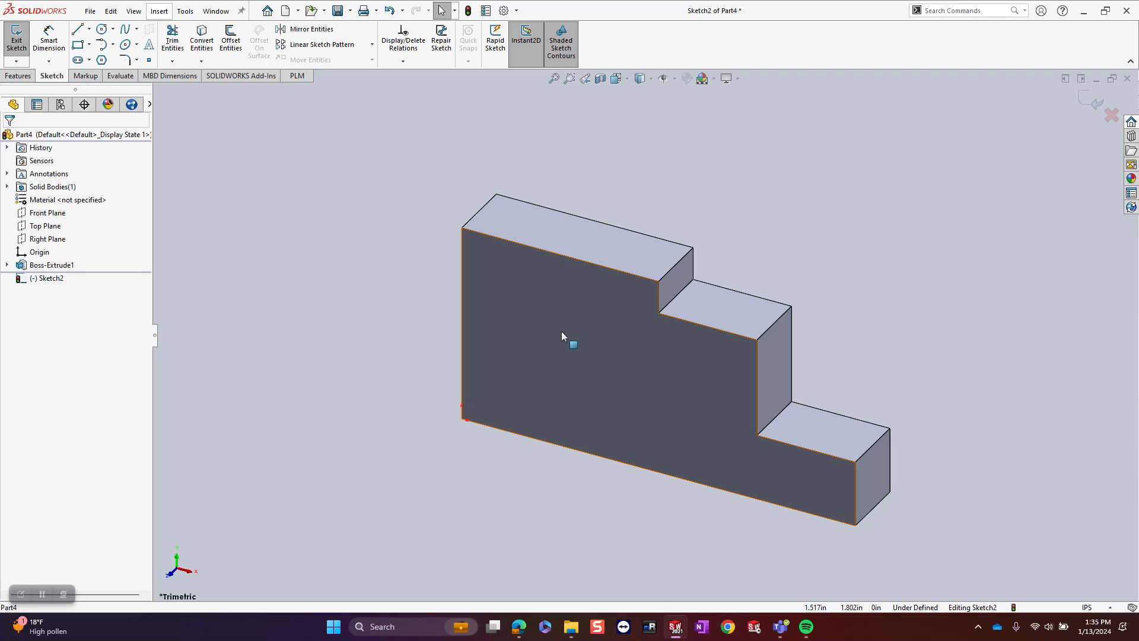
pyautogui.hotkey('ctrl', '8')
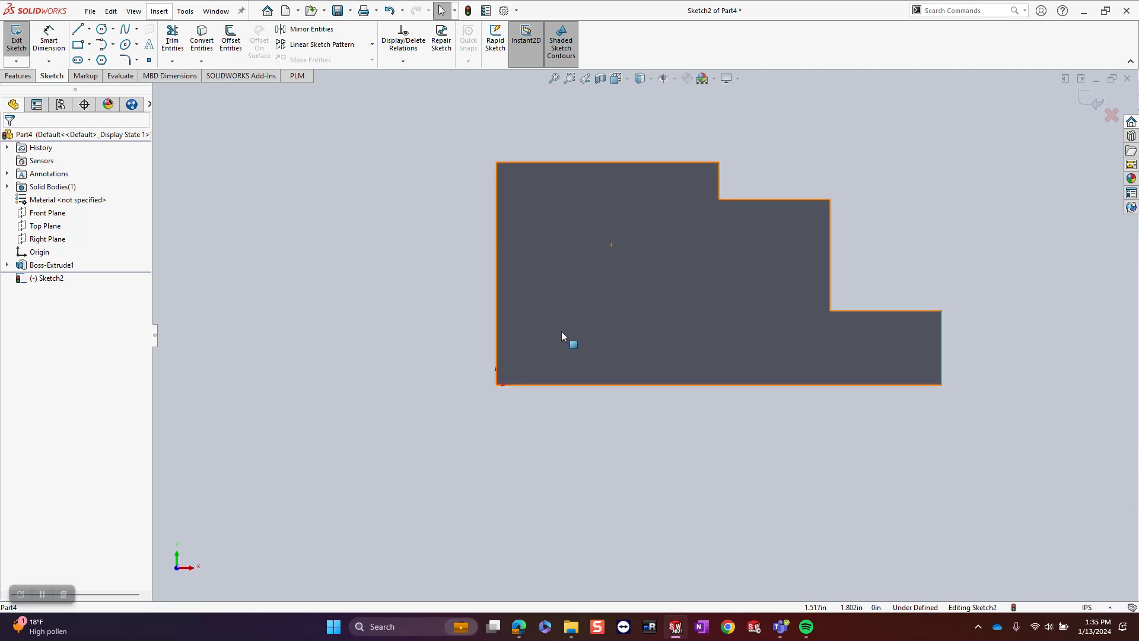
pyautogui.click(78, 46)
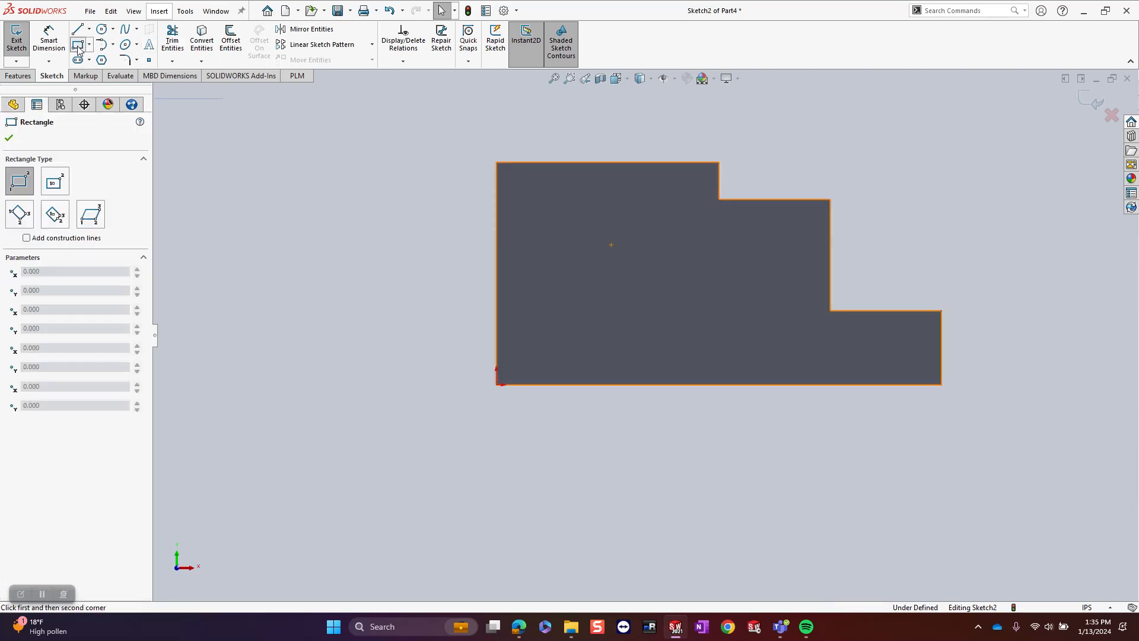
pyautogui.click(498, 243)
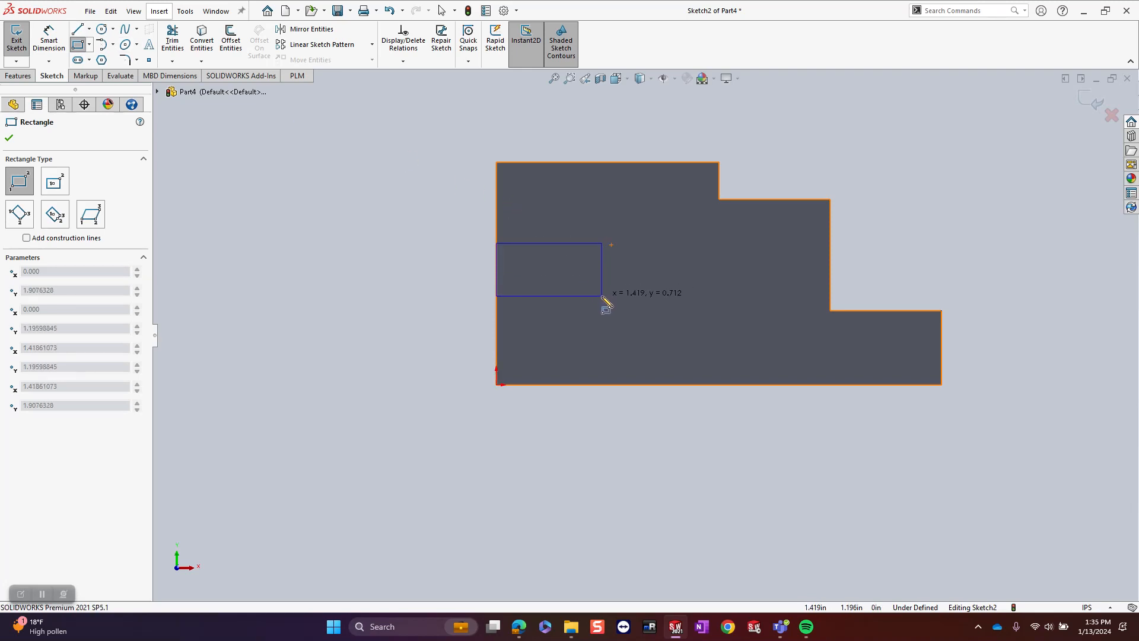
pyautogui.click(602, 297)
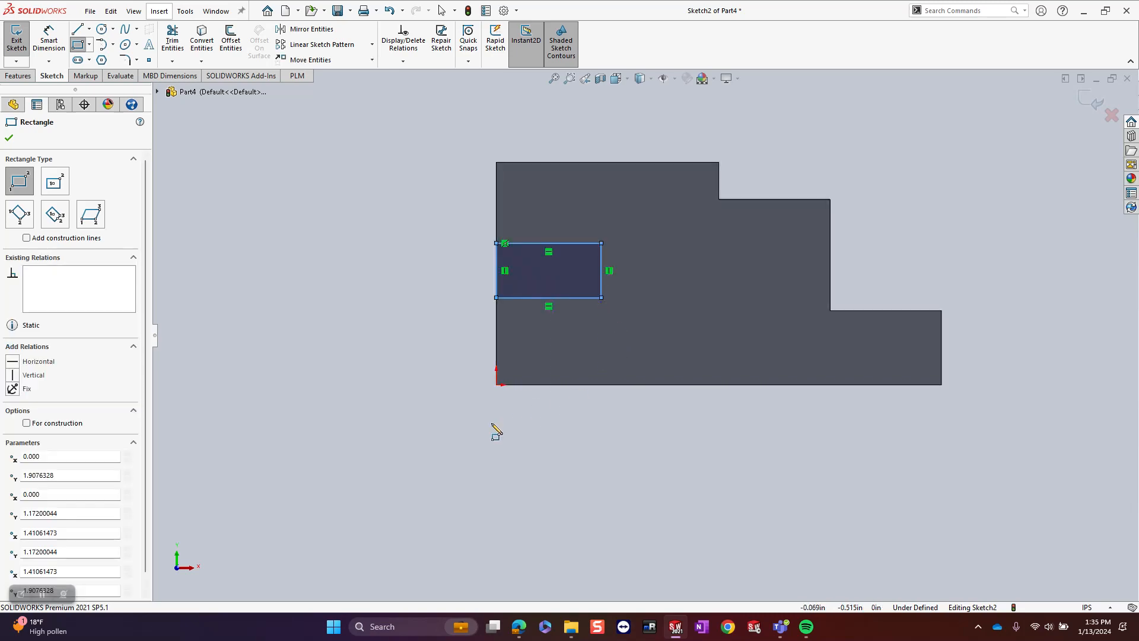
# Step: Check the C3-CW-2 drawing and dimension the rectangle's lower edge 1.5 in above the part's bottom edge
pyautogui.click(521, 629)
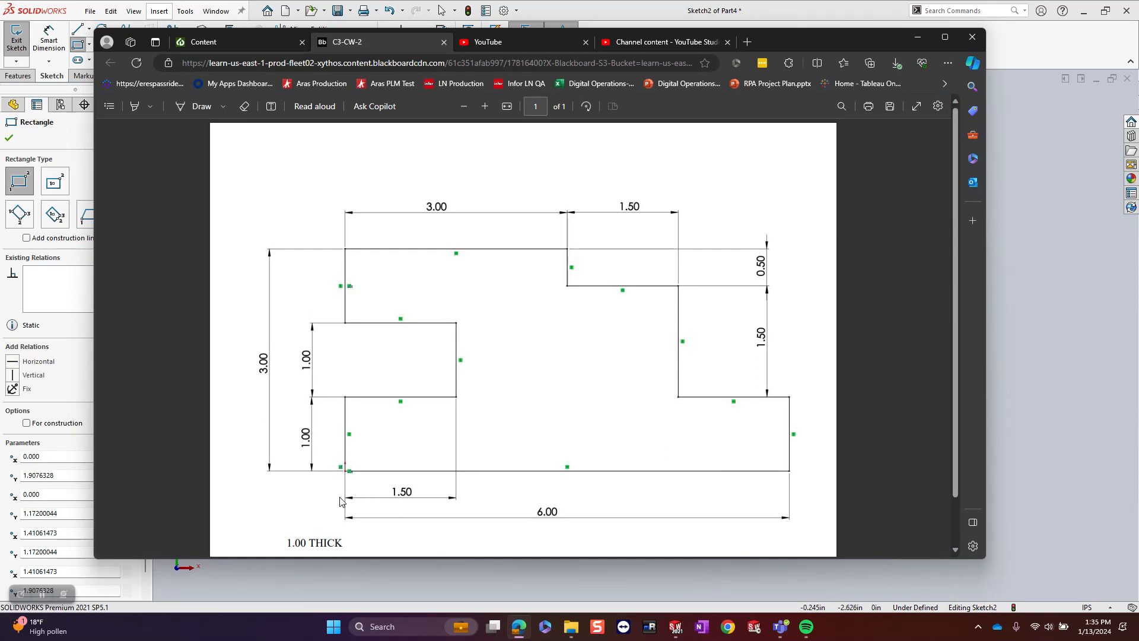
pyautogui.click(917, 37)
pyautogui.click(59, 42)
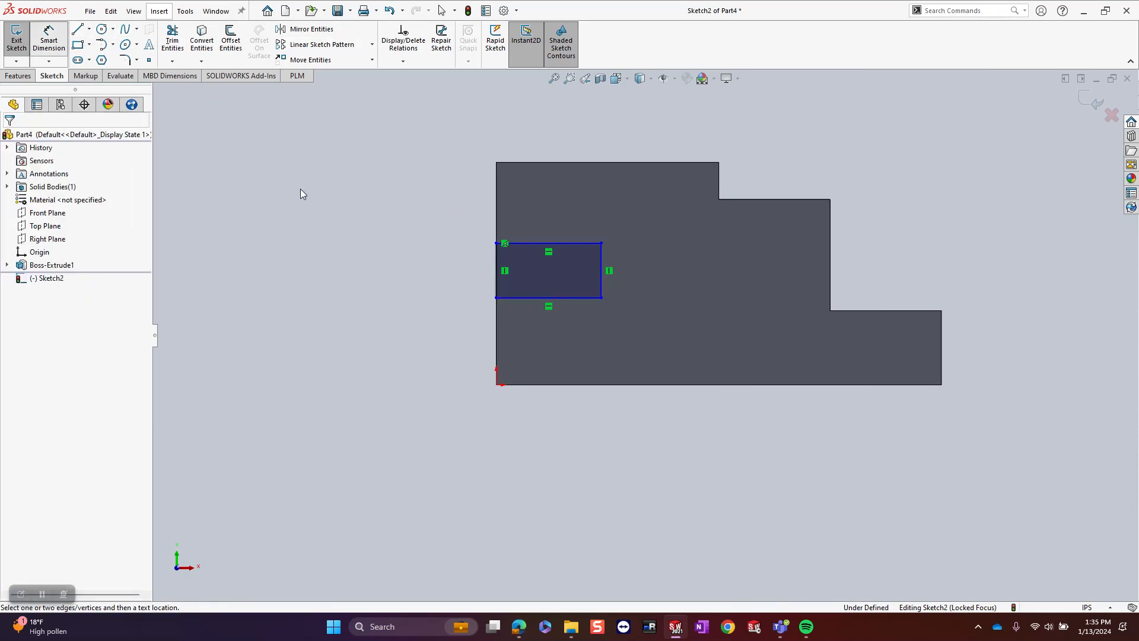
pyautogui.click(552, 386)
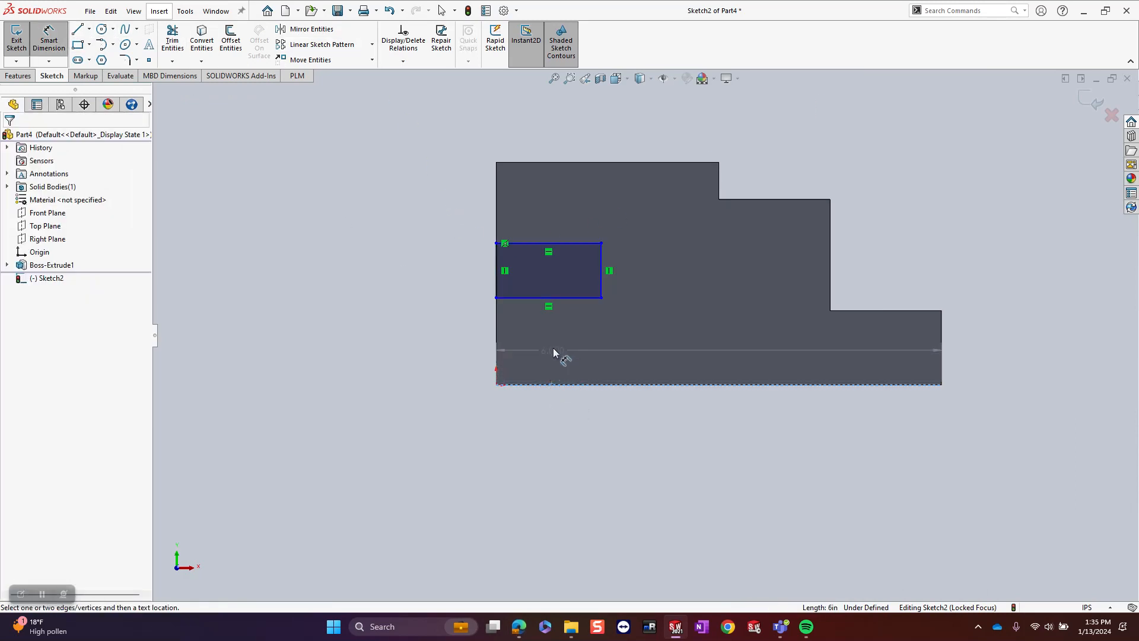
pyautogui.click(550, 297)
pyautogui.click(448, 333)
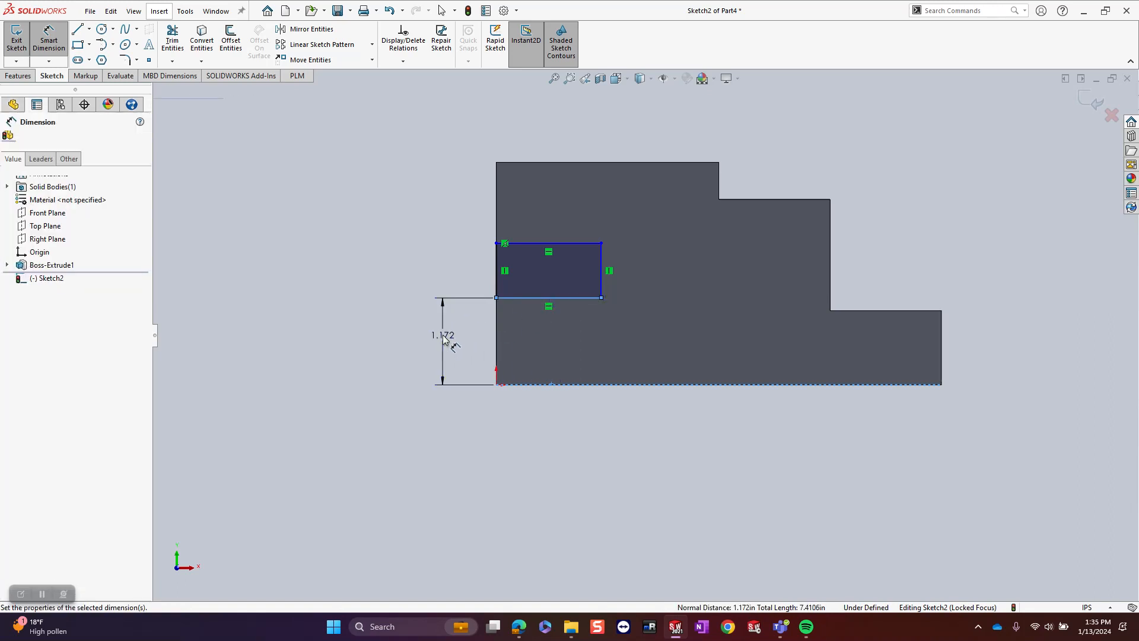
pyautogui.write('1.5')
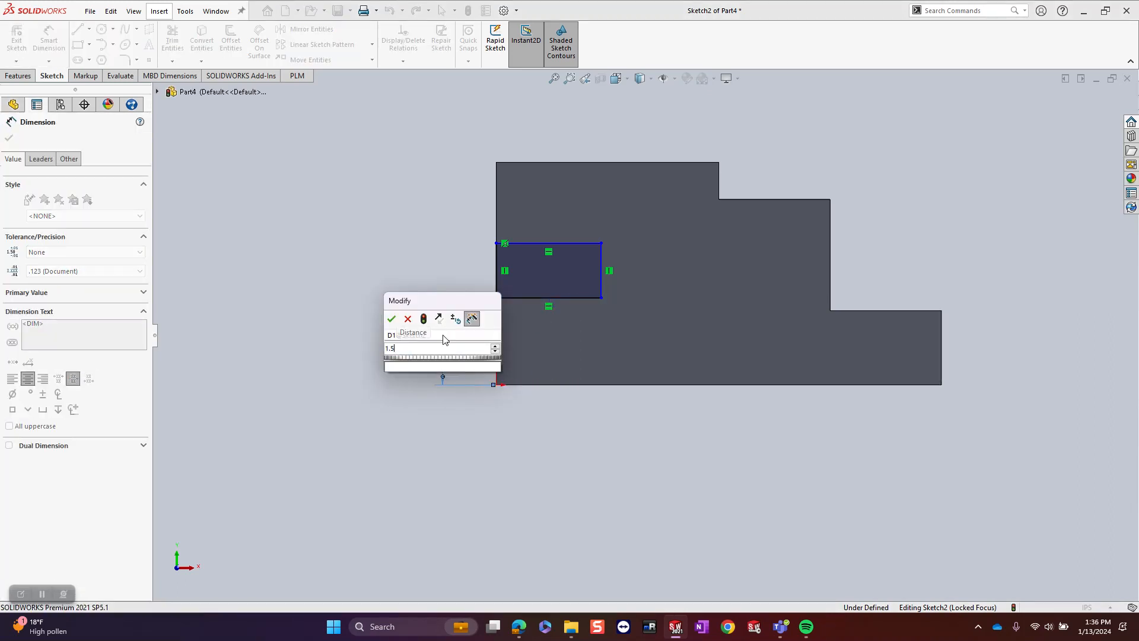
pyautogui.press('Return')
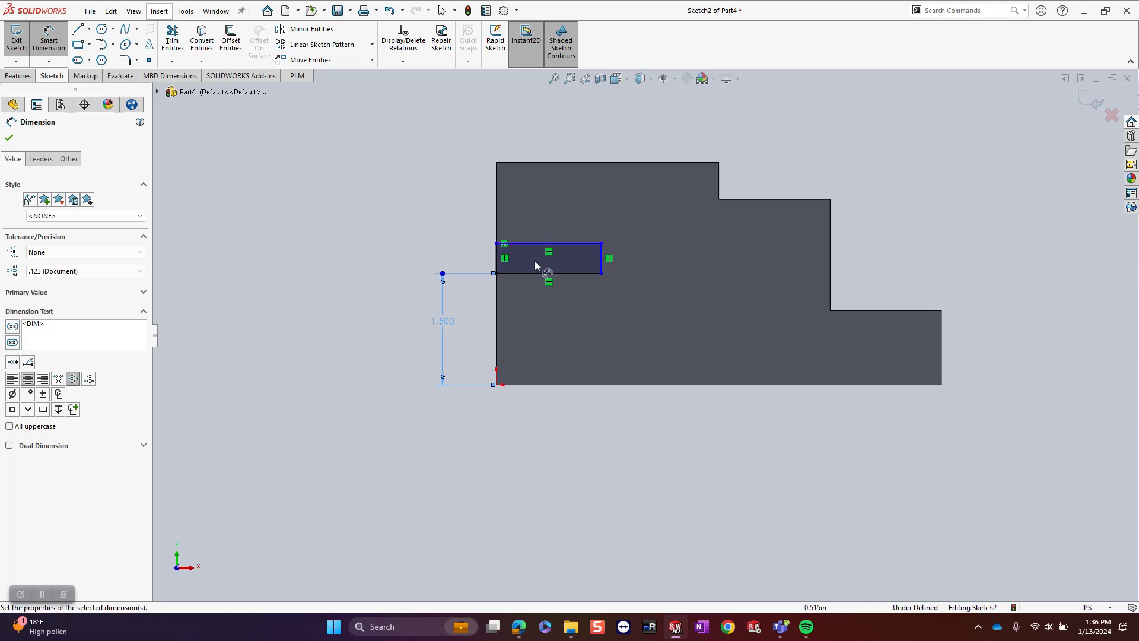
# Step: Dimension the rectangle's height to 1.000 in along its left side
pyautogui.click(497, 255)
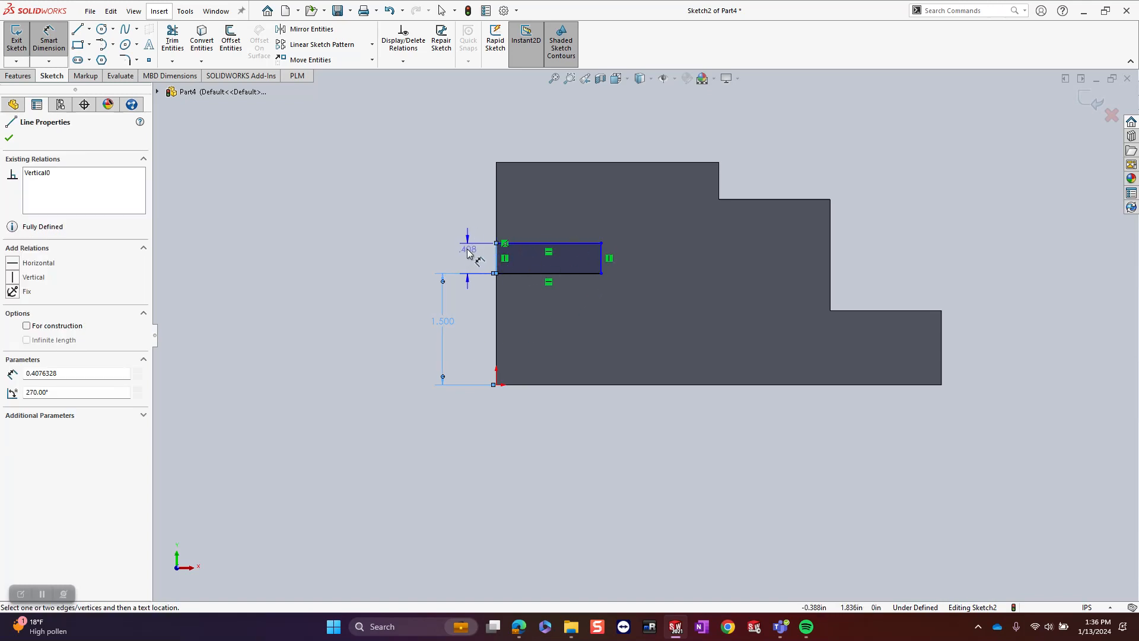
pyautogui.click(439, 259)
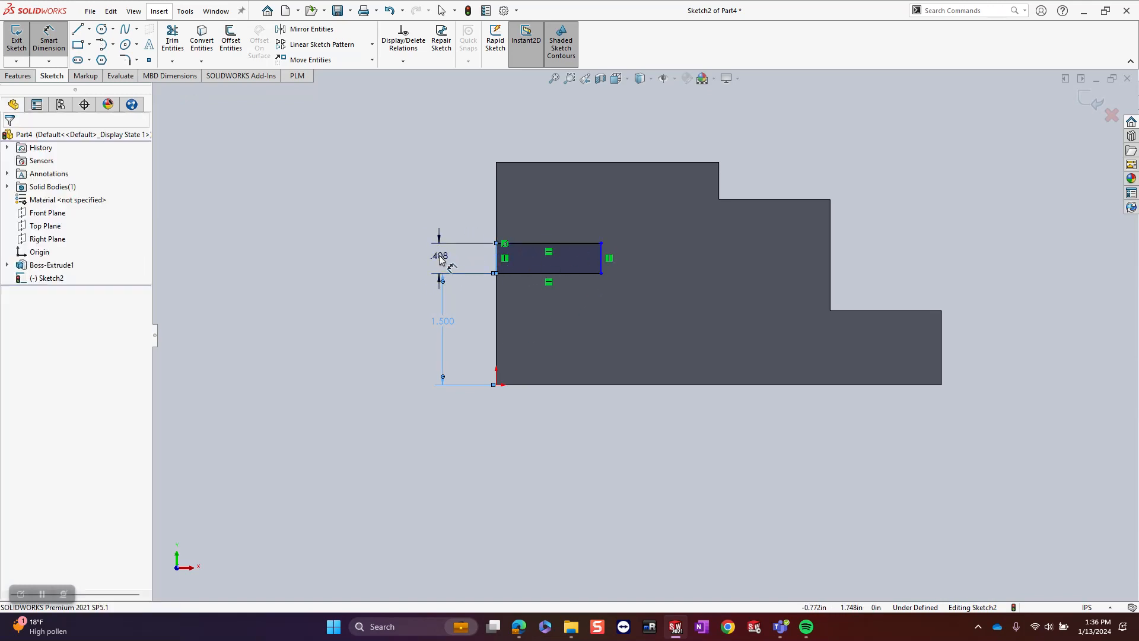
pyautogui.press('Return')
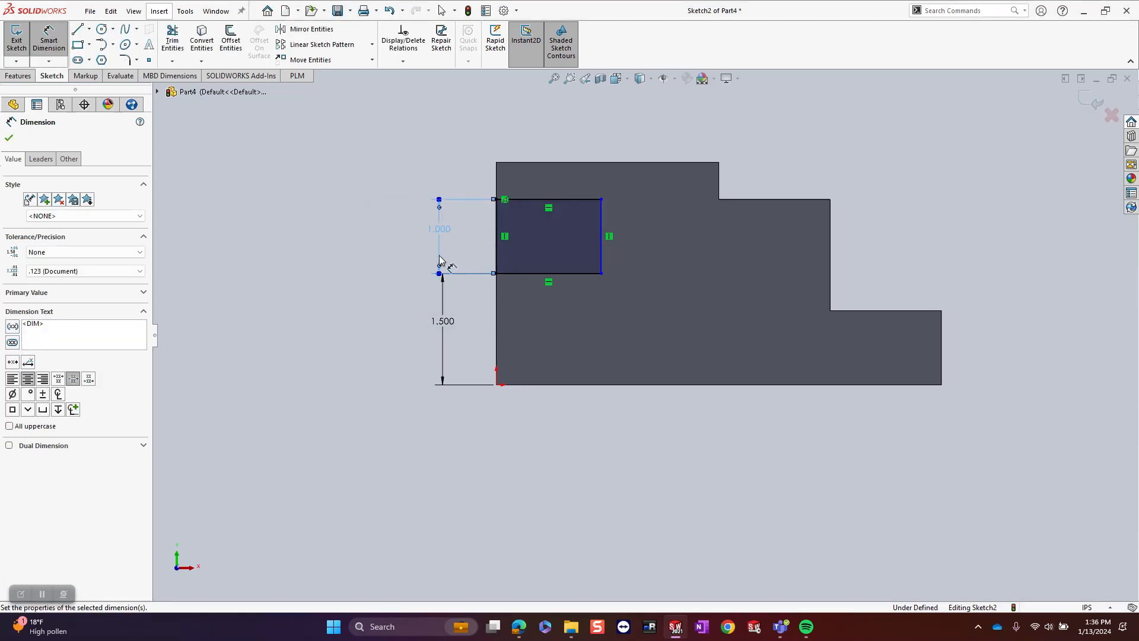
# Step: Recheck the C3-CW-2 drawing and set the rectangle's distance from the part's bottom edge to 1 in
pyautogui.click(520, 627)
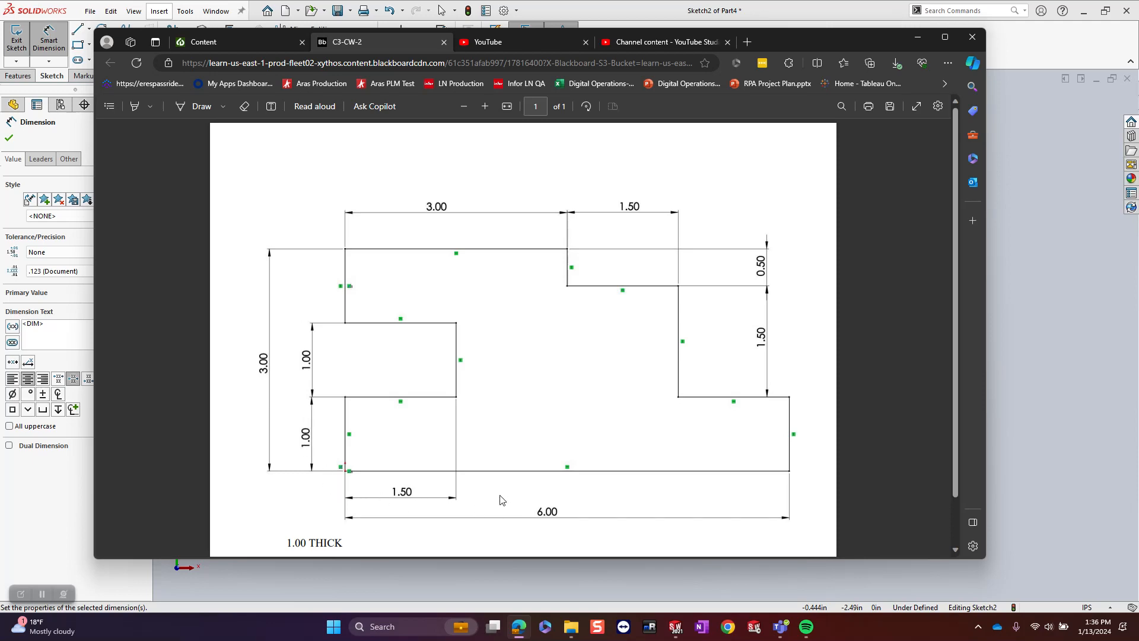
pyautogui.click(917, 37)
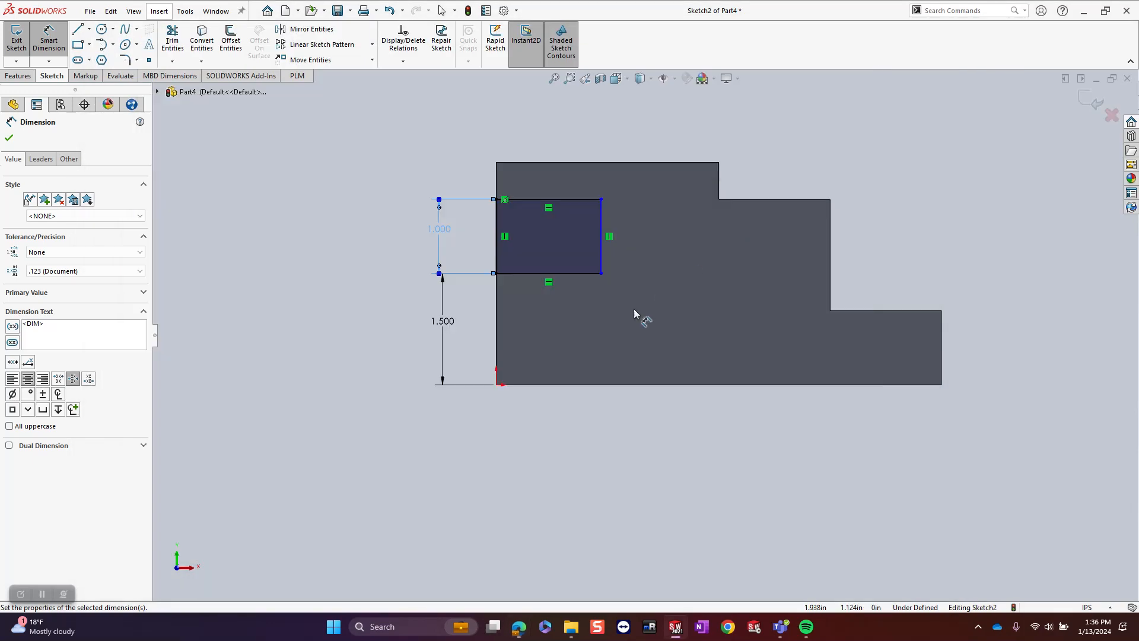
pyautogui.doubleClick(449, 325)
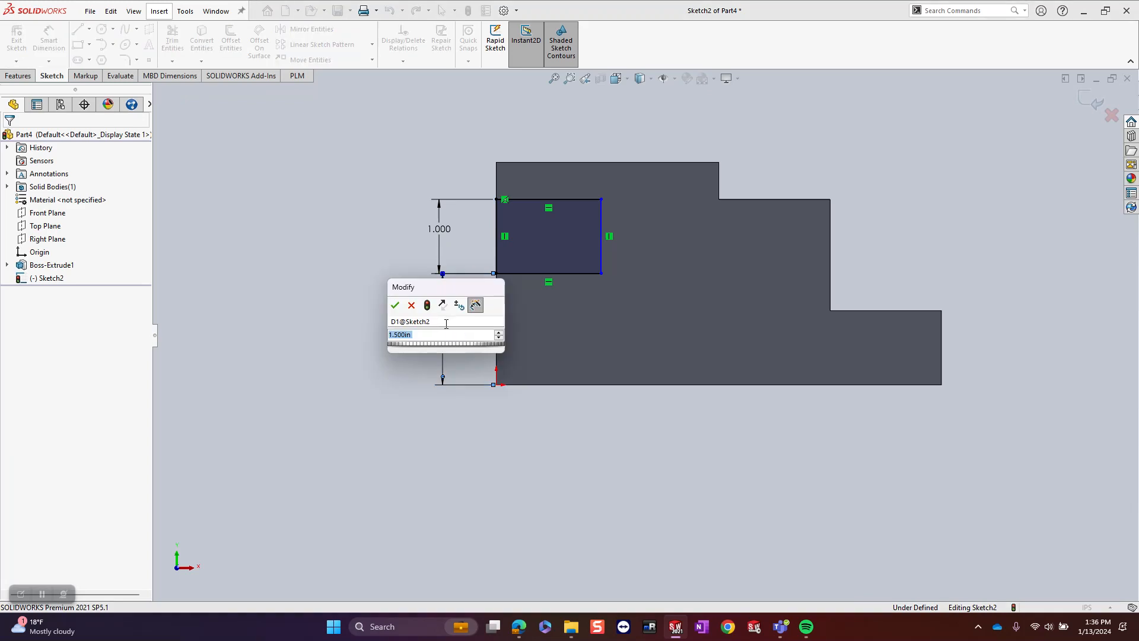
pyautogui.write('1')
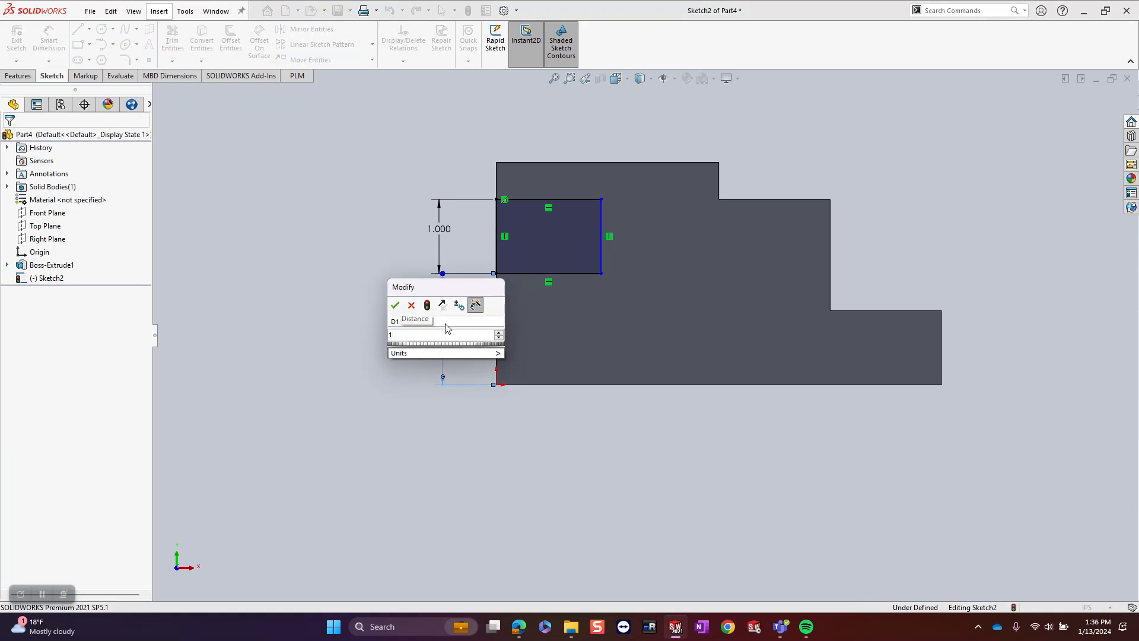
pyautogui.click(395, 305)
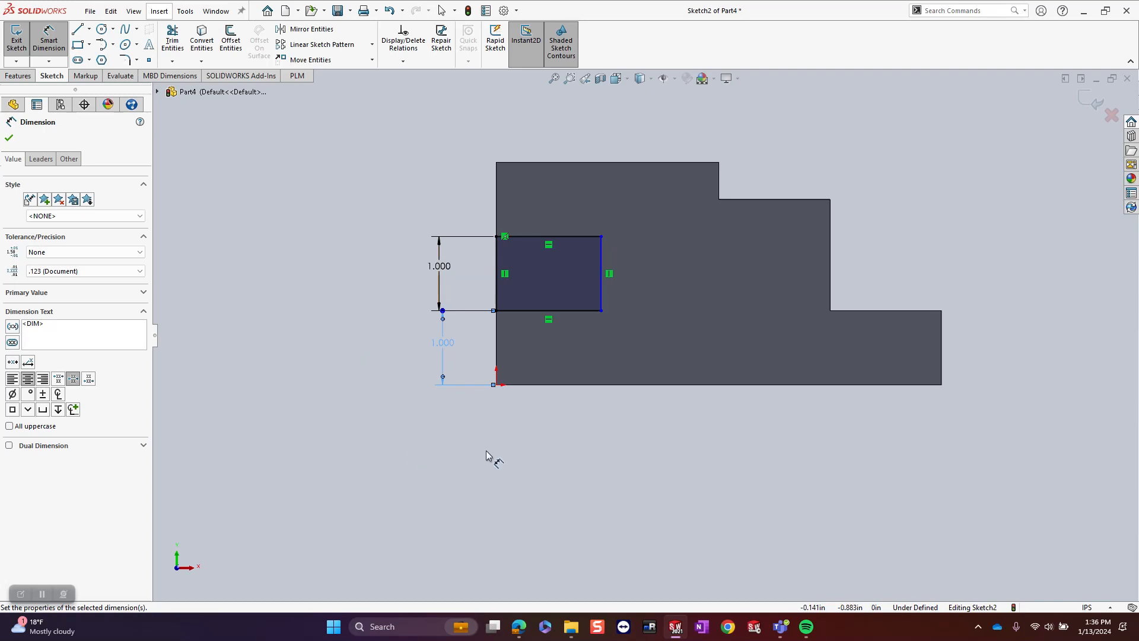
# Step: Dimension the rectangle's right side 1.5 in from the part's left edge
pyautogui.click(601, 291)
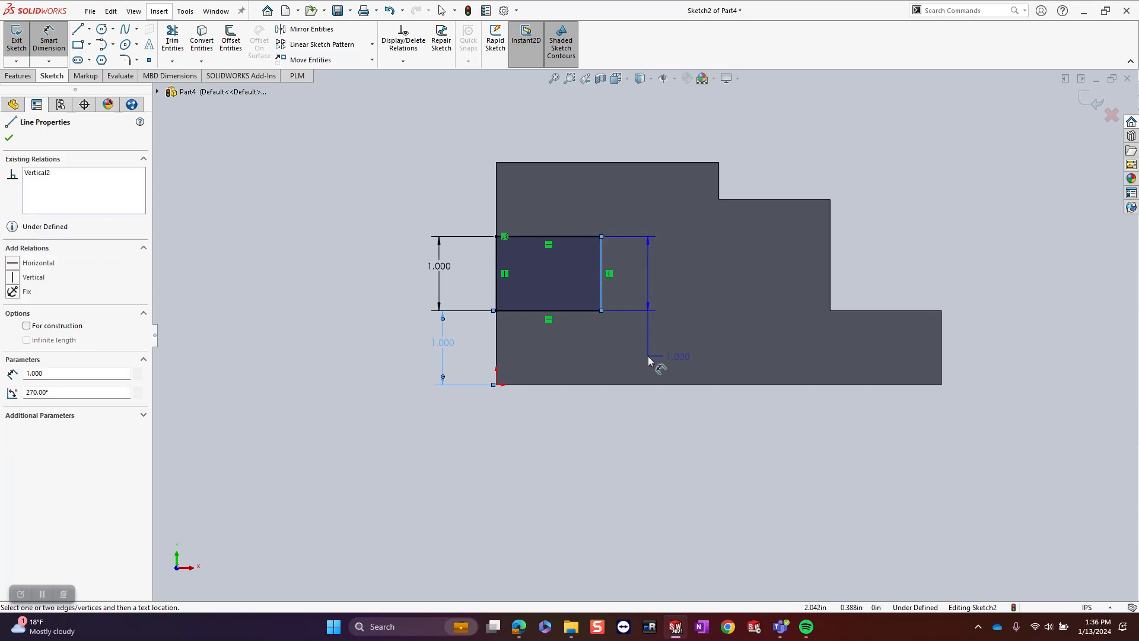
pyautogui.click(496, 343)
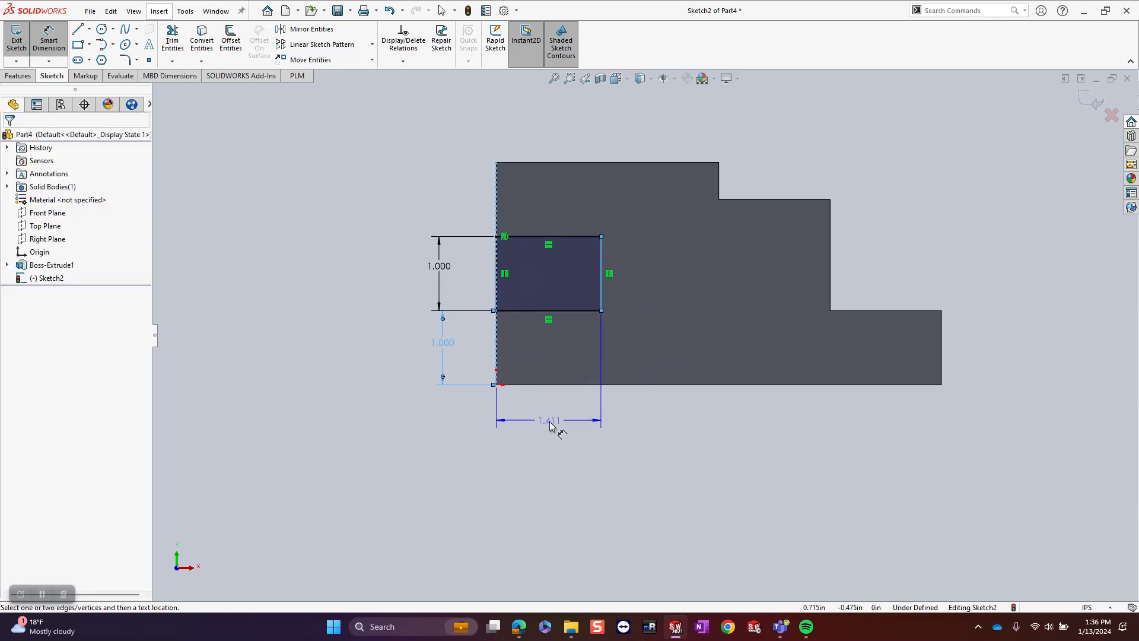
pyautogui.click(544, 418)
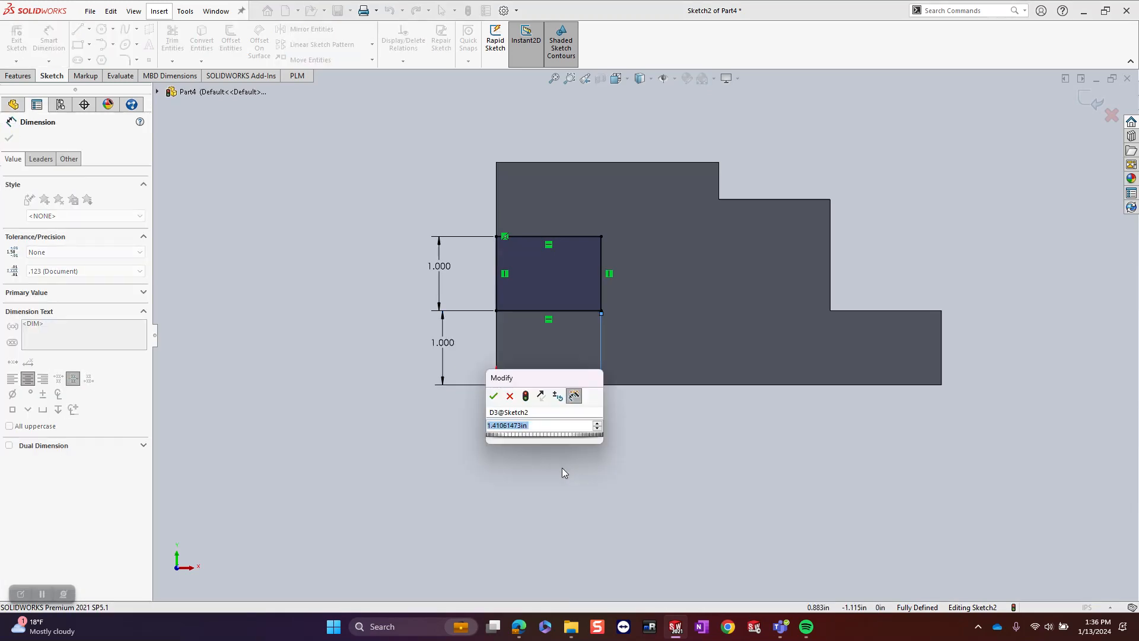
pyautogui.write('1.5')
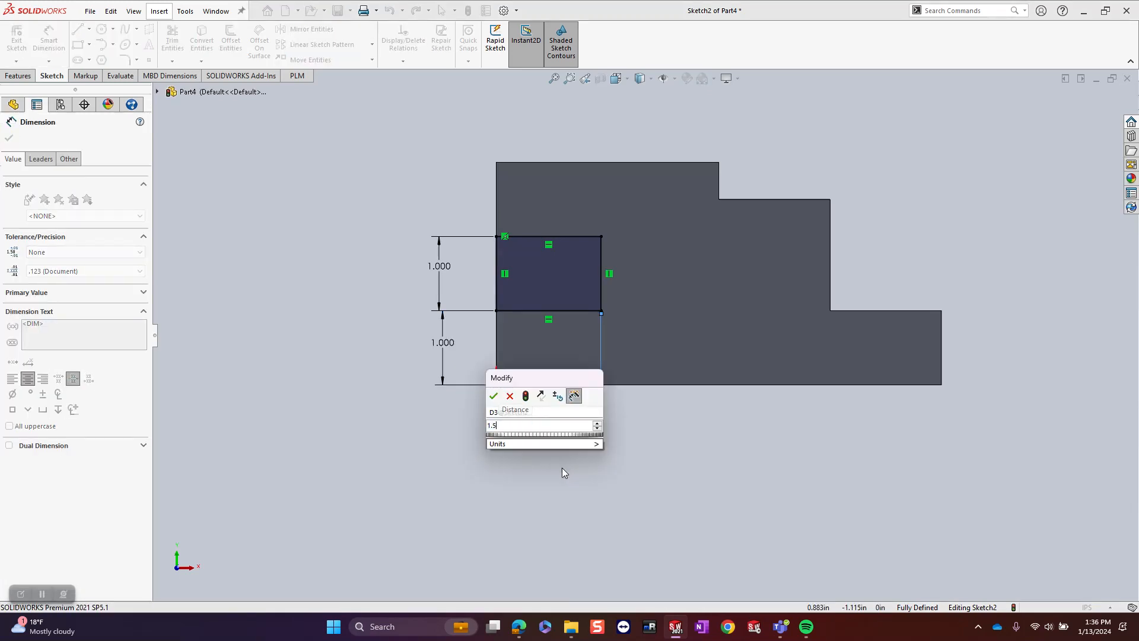
pyautogui.press('Return')
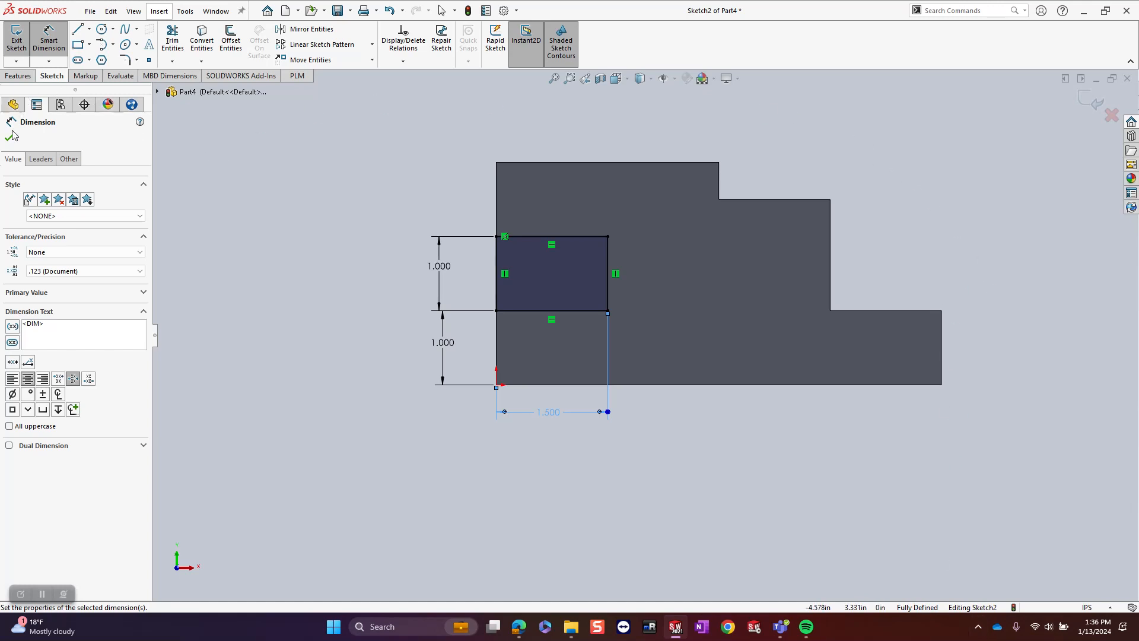
# Step: Finish the notch sketch and cut the rectangle with the Through All end condition
pyautogui.click(15, 42)
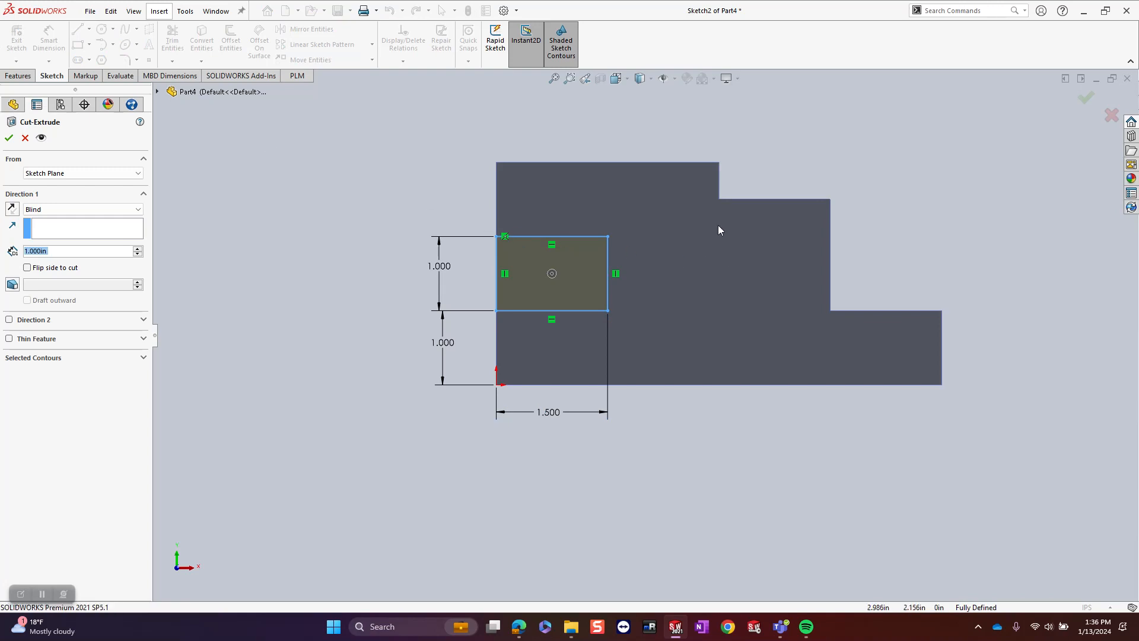
pyautogui.moveTo(718, 225); pyautogui.dragTo(673, 307, button='middle')
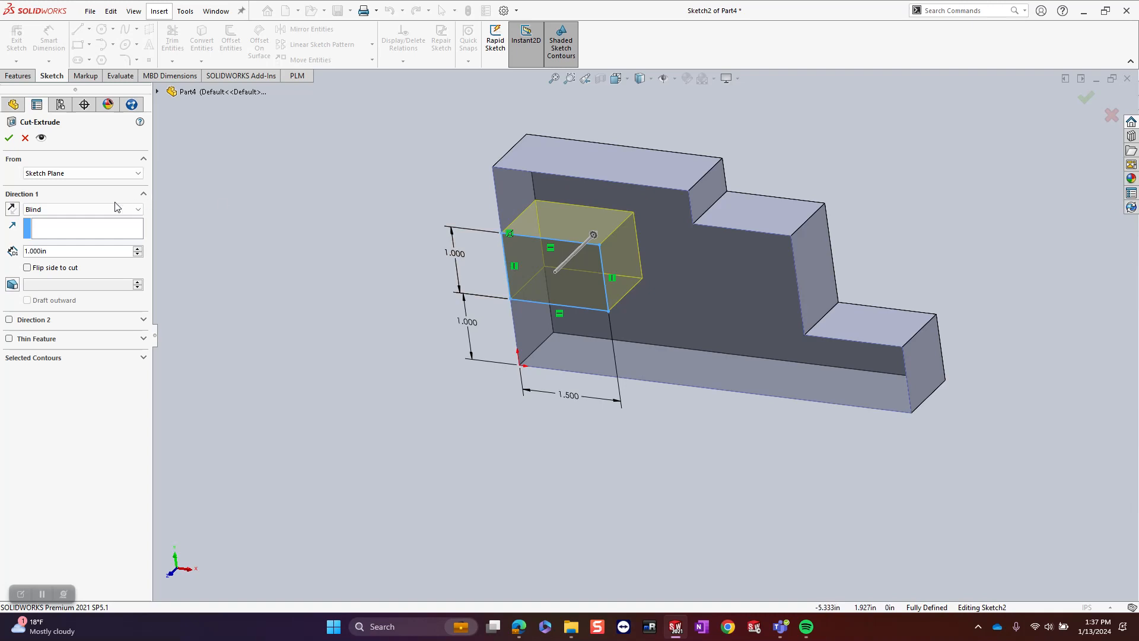
pyautogui.click(97, 210)
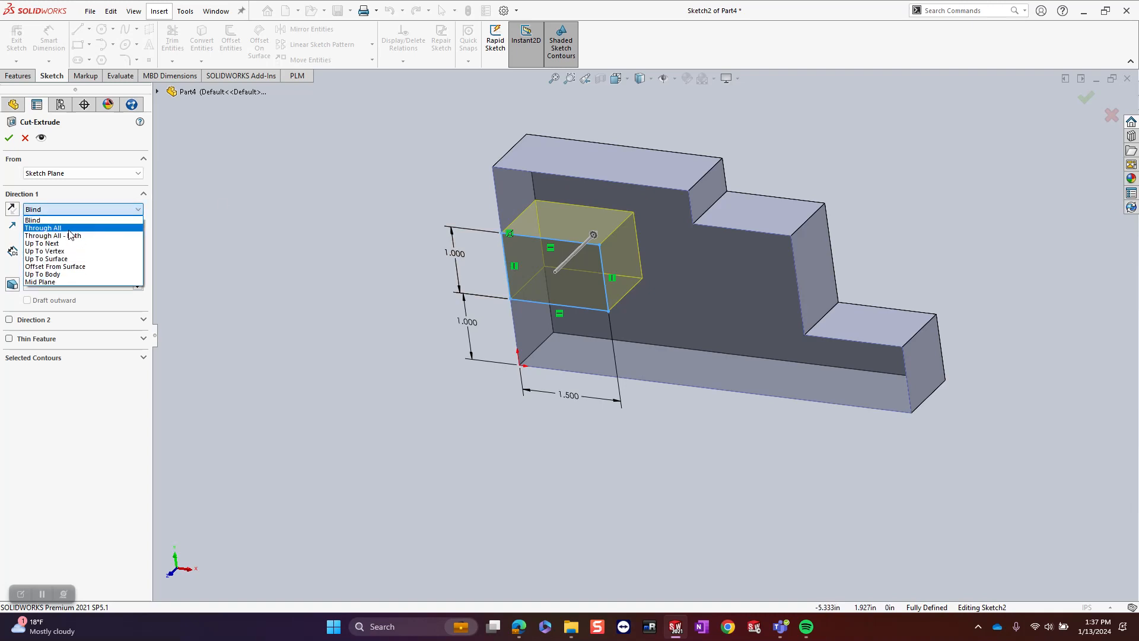
pyautogui.click(60, 228)
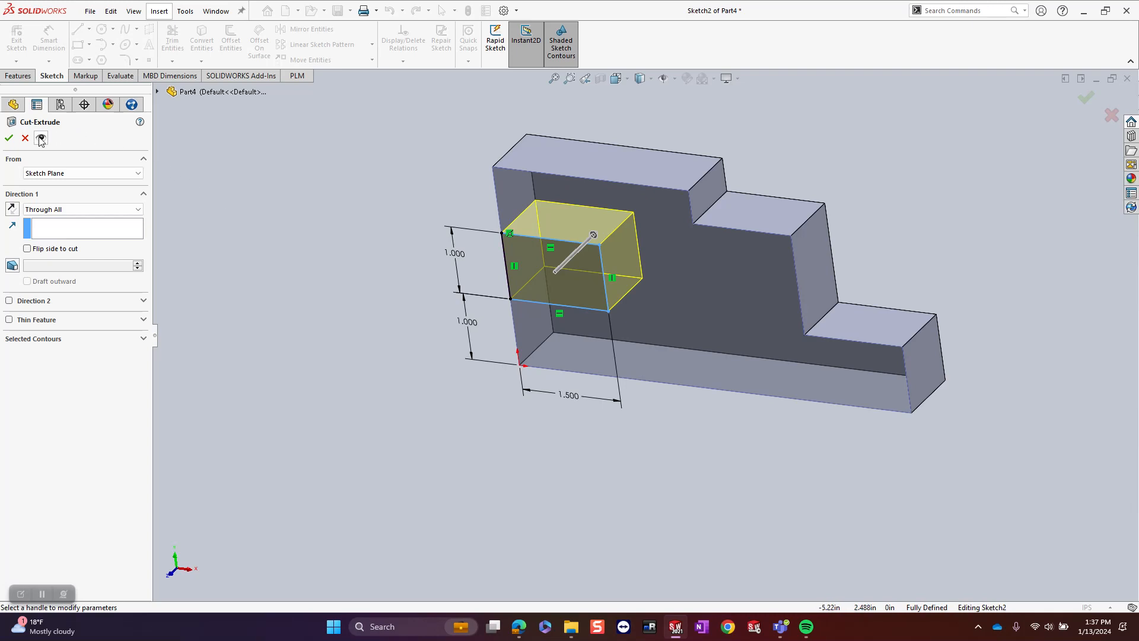
pyautogui.click(9, 140)
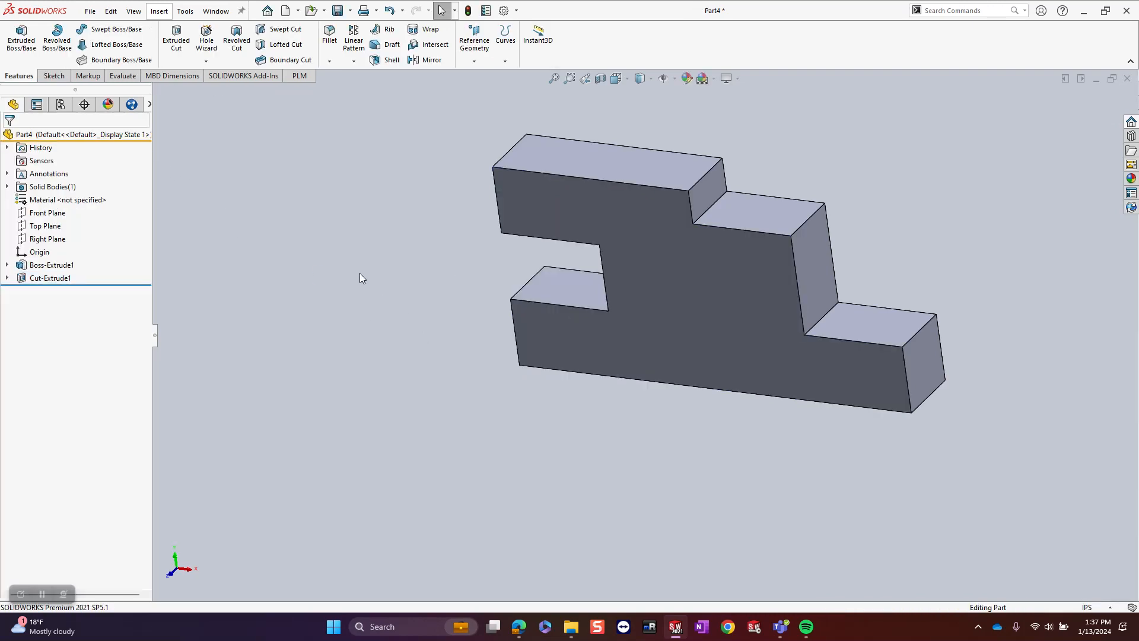
pyautogui.moveTo(688, 473)
pyautogui.mouseDown(button='middle')
pyautogui.moveTo(716, 394)
pyautogui.moveTo(791, 307)
pyautogui.moveTo(770, 348)
pyautogui.moveTo(658, 419)
pyautogui.moveTo(681, 483)
pyautogui.mouseUp(button='middle')
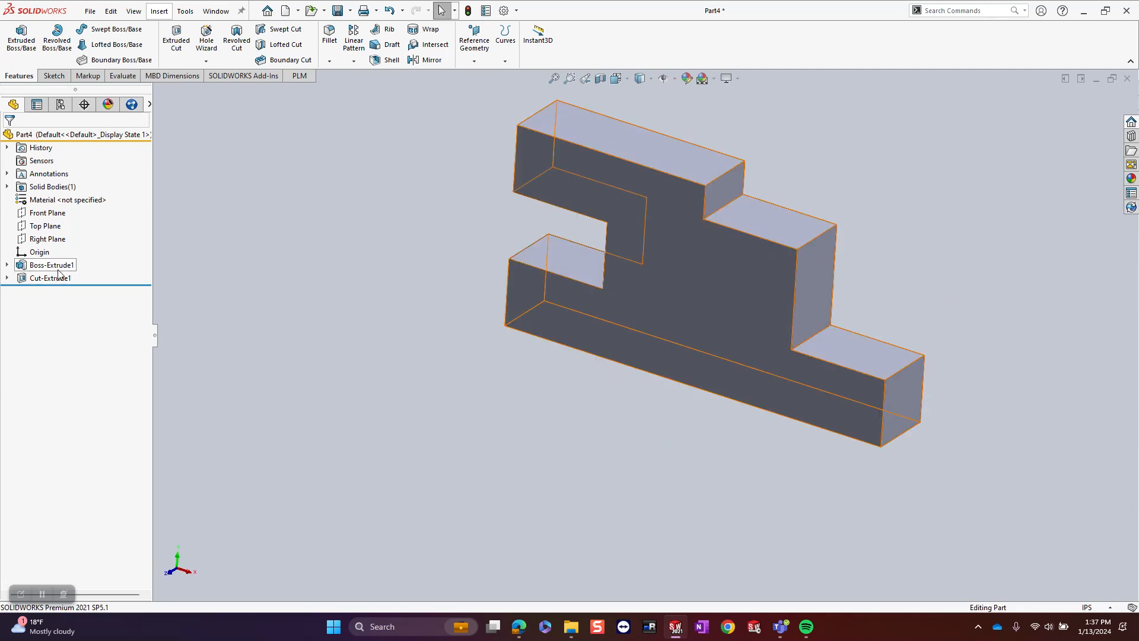
# Step: Save the finished notched part to the Desktop as a SOLIDWORKS part file named CW2
pyautogui.moveTo(631, 363)
pyautogui.mouseDown(button='middle')
pyautogui.moveTo(672, 365)
pyautogui.moveTo(620, 354)
pyautogui.mouseUp(button='middle')
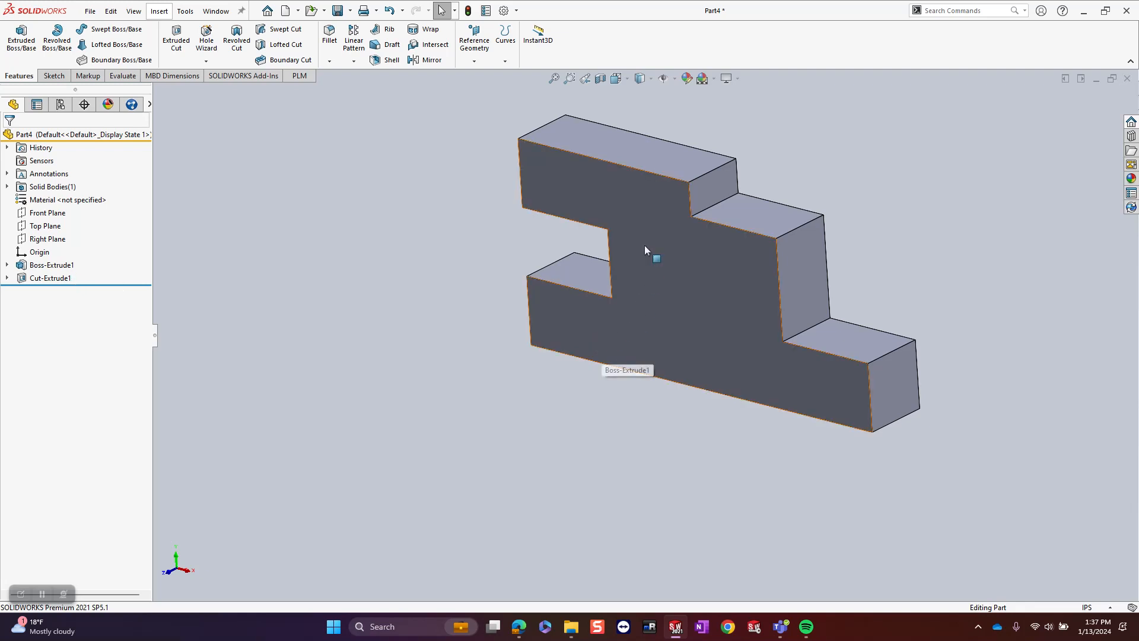
pyautogui.scroll(1, 629, 364)
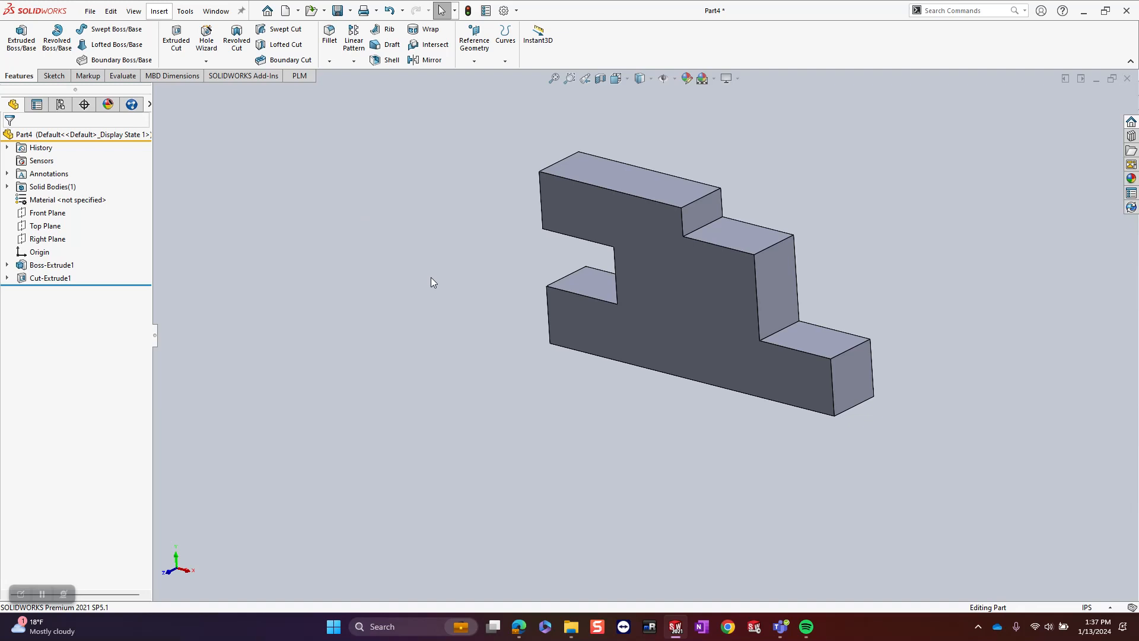
pyautogui.click(338, 12)
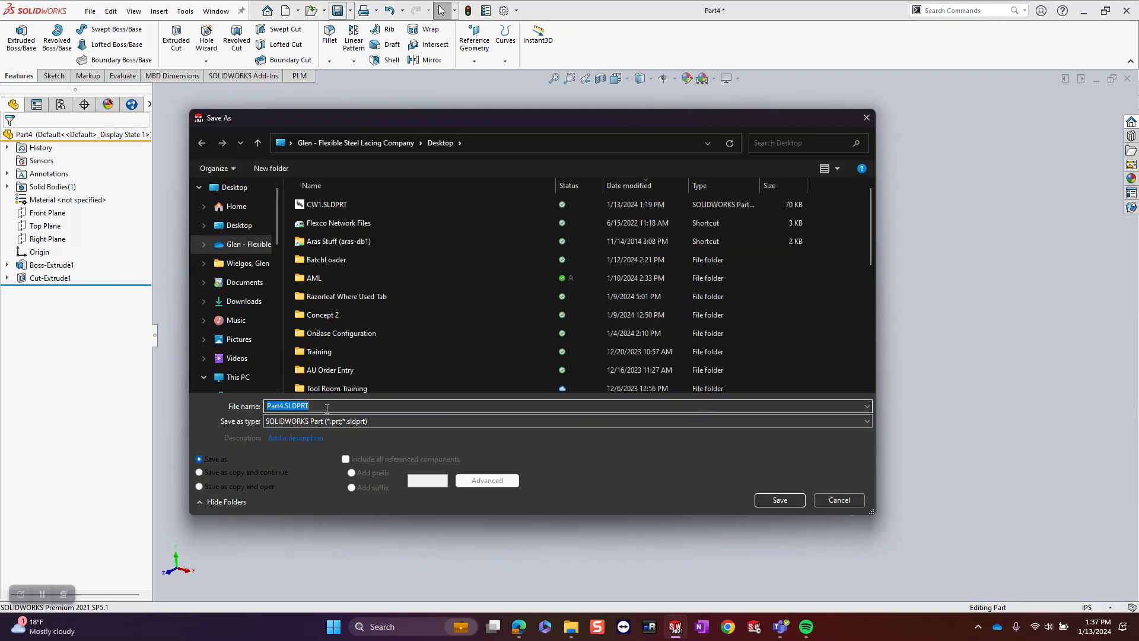
pyautogui.write('CW2')
pyautogui.click(779, 499)
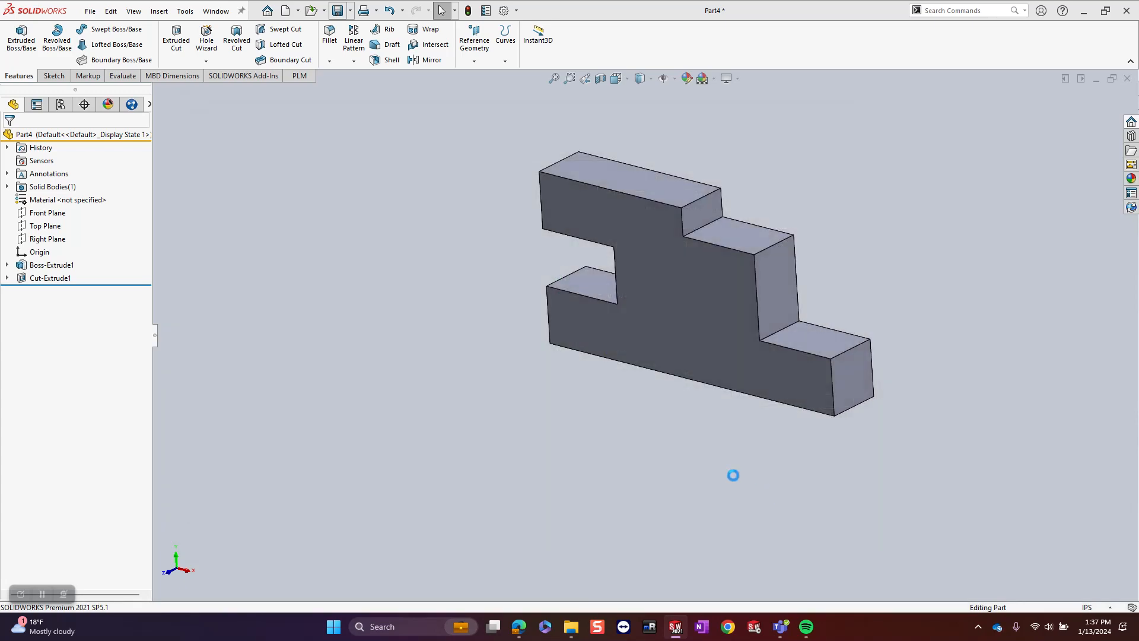
# Step: Switch to the Edge browser and view the SolidWorks Assignment CW2 entry on the course content page
pyautogui.click(519, 627)
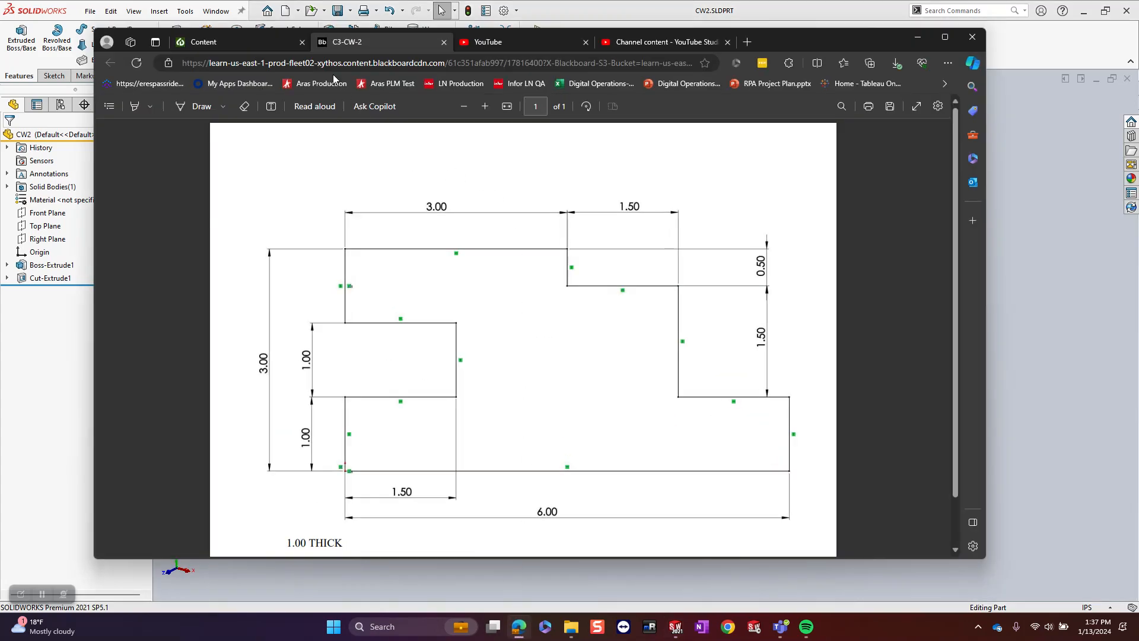
pyautogui.click(272, 45)
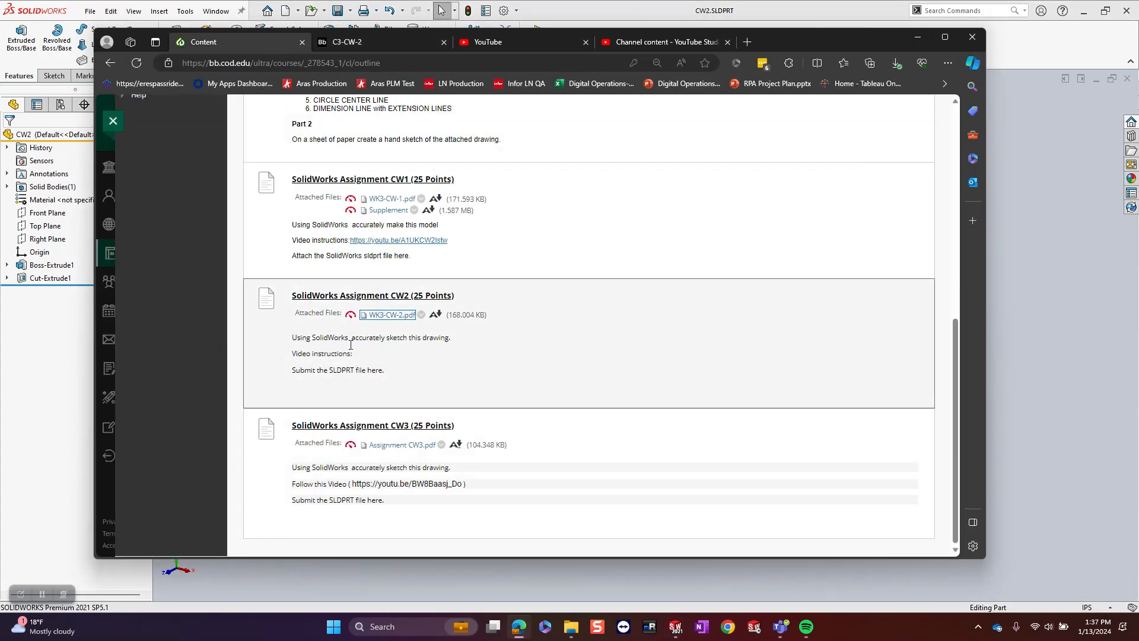